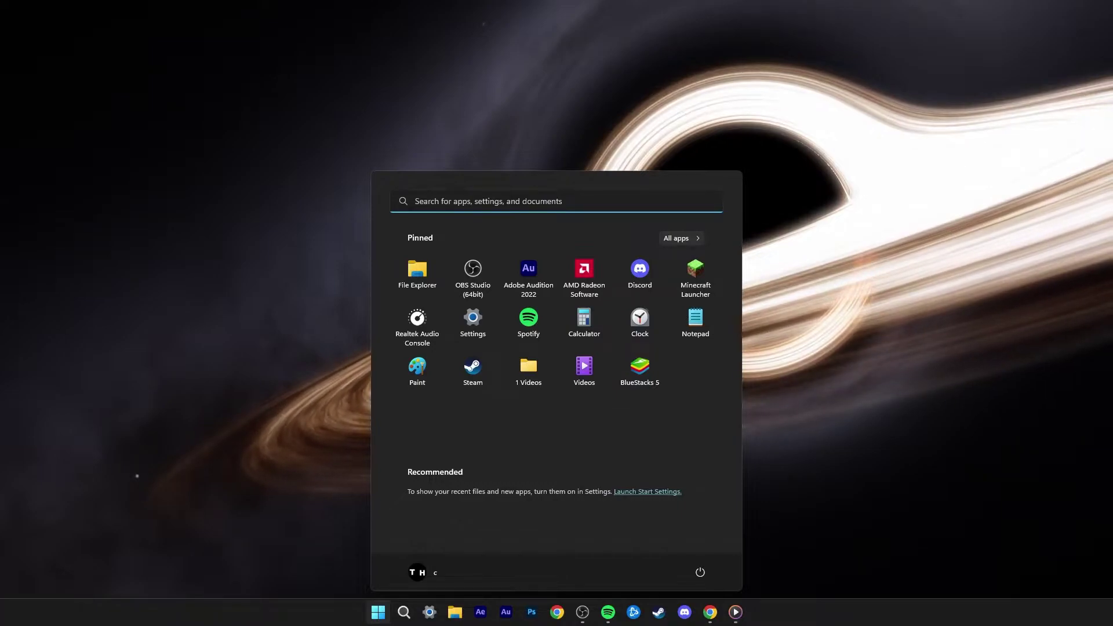
Step: Open Task Manager and restart the Windows Explorer process from the Processes list
type("task manager")
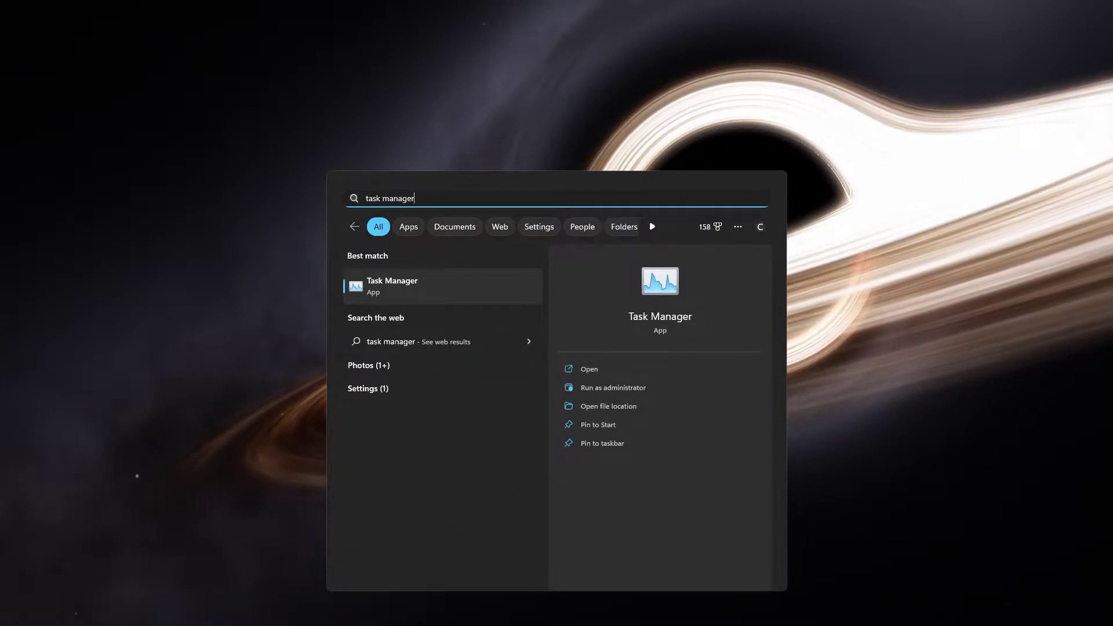
key("Return")
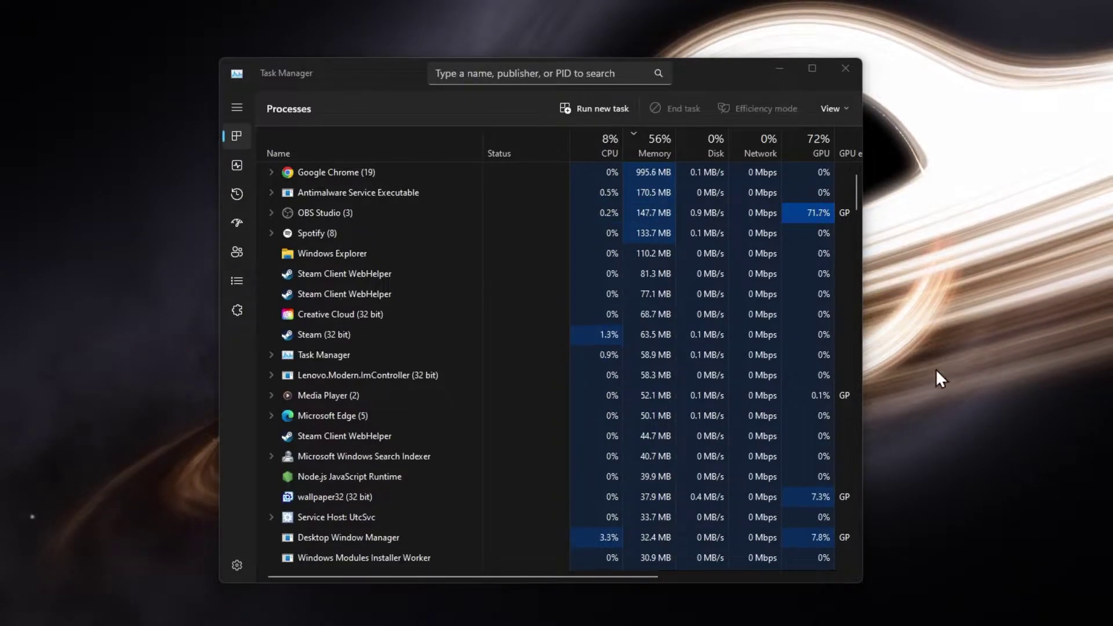
left_click(408, 256)
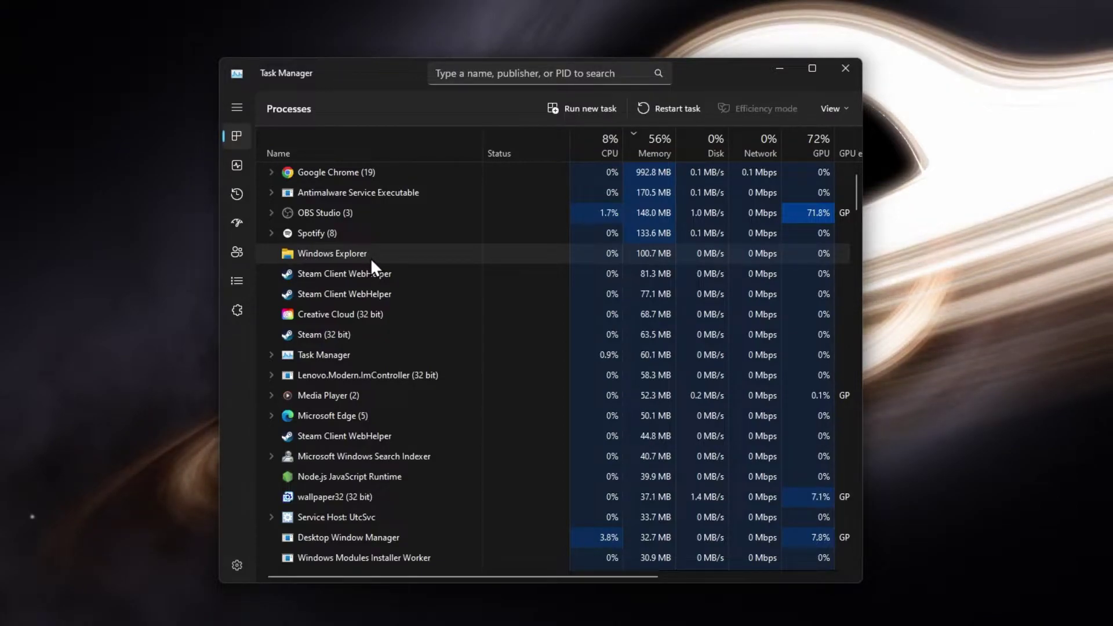
right_click(406, 256)
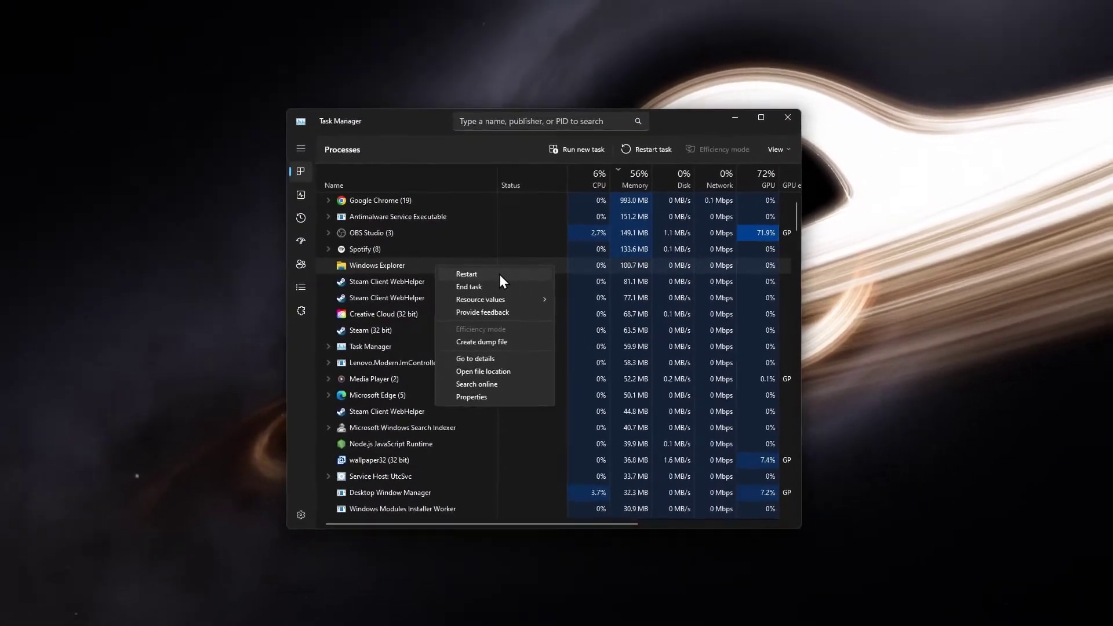
left_click(499, 274)
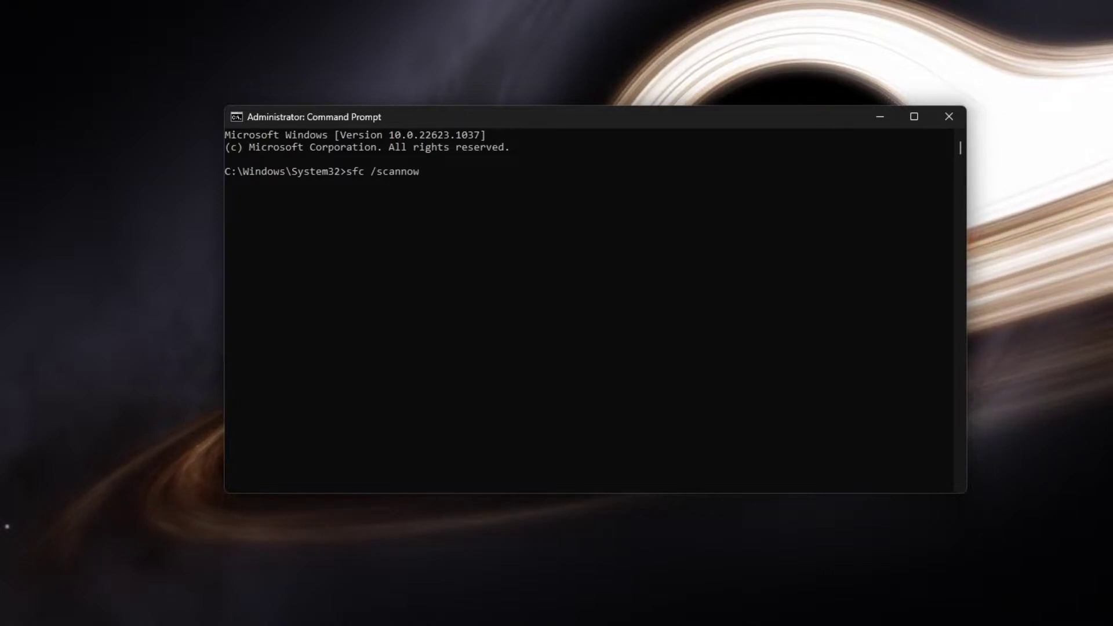
Step: Select and erase the sfc /scannow command text at the administrator Command Prompt
key("shift+Home")
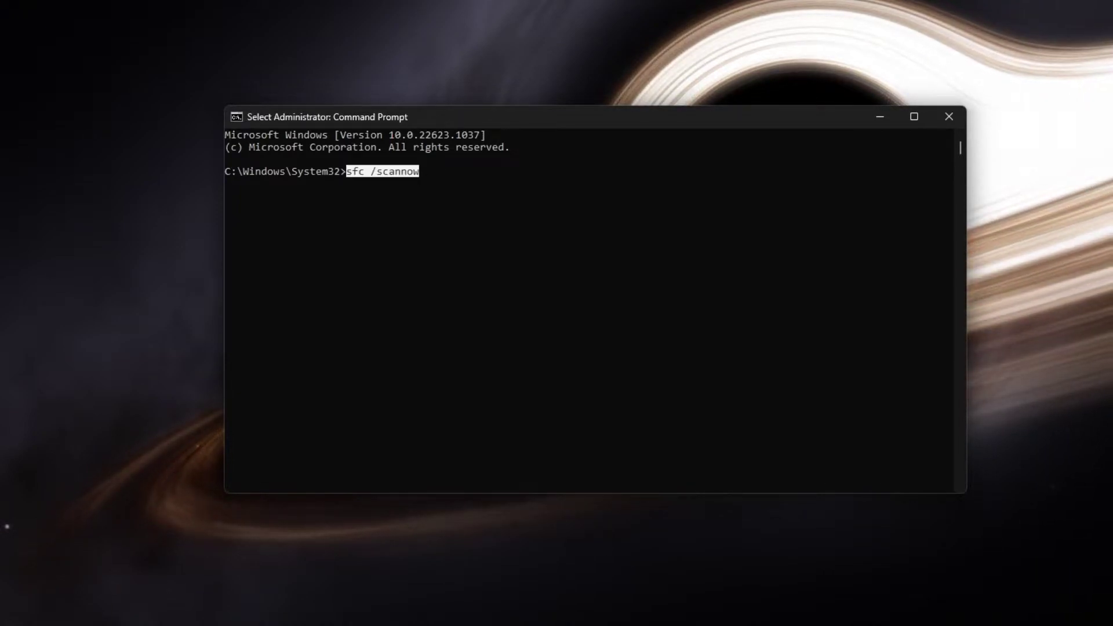
key("Escape")
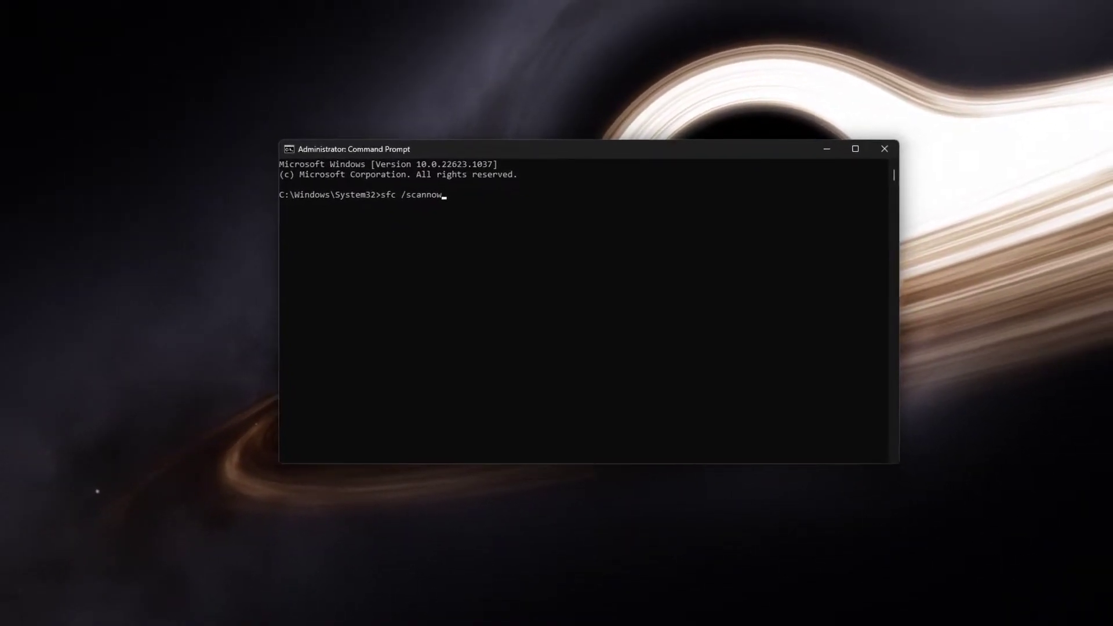
key("shift+Home")
type("e")
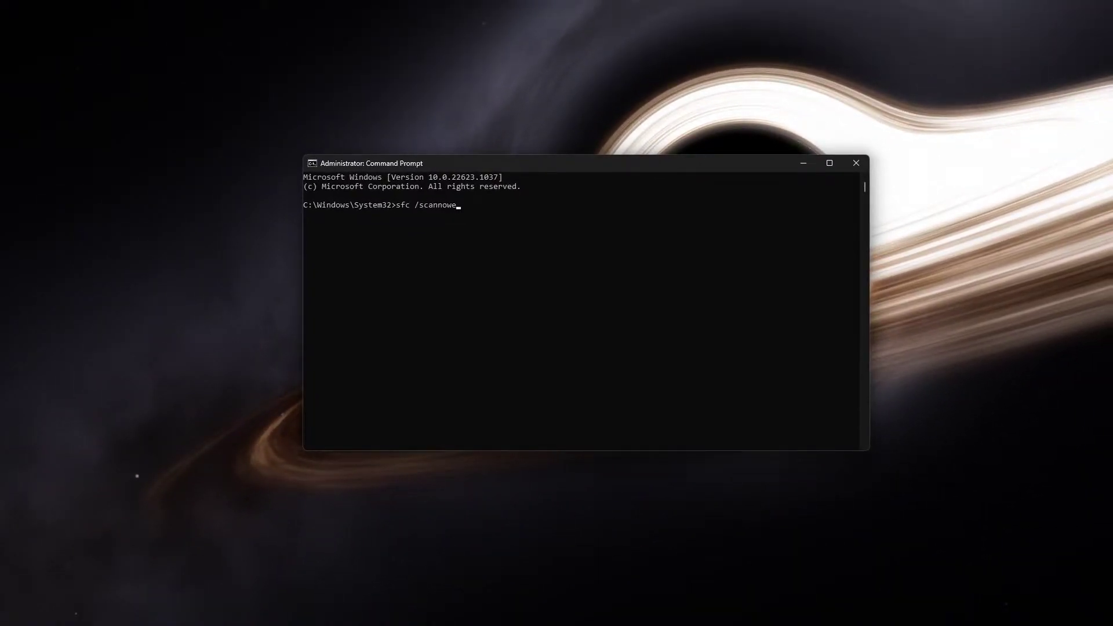
key("BackSpace")
key("BackSpace")
key("BackSpace")
key("BackSpace")
key("BackSpace")
key("BackSpace")
key("BackSpace")
key("BackSpace")
key("BackSpace")
key("BackSpace")
key("BackSpace")
key("BackSpace")
key("BackSpace")
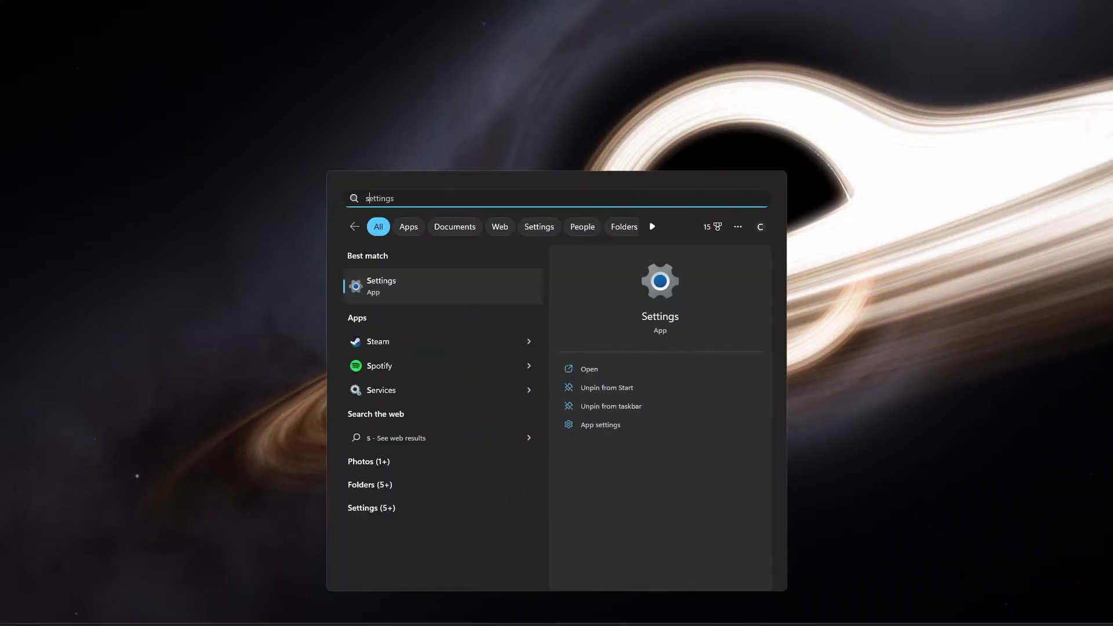
Step: Open Settings at Apps > Startup and scroll through the startup apps list
key("Return")
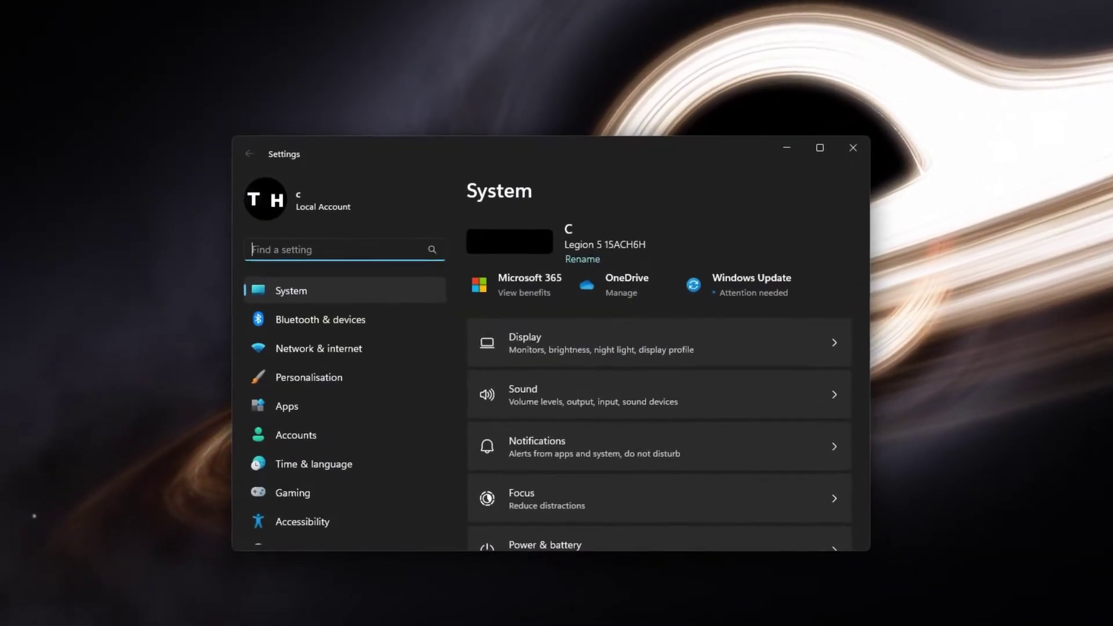
left_click(388, 396)
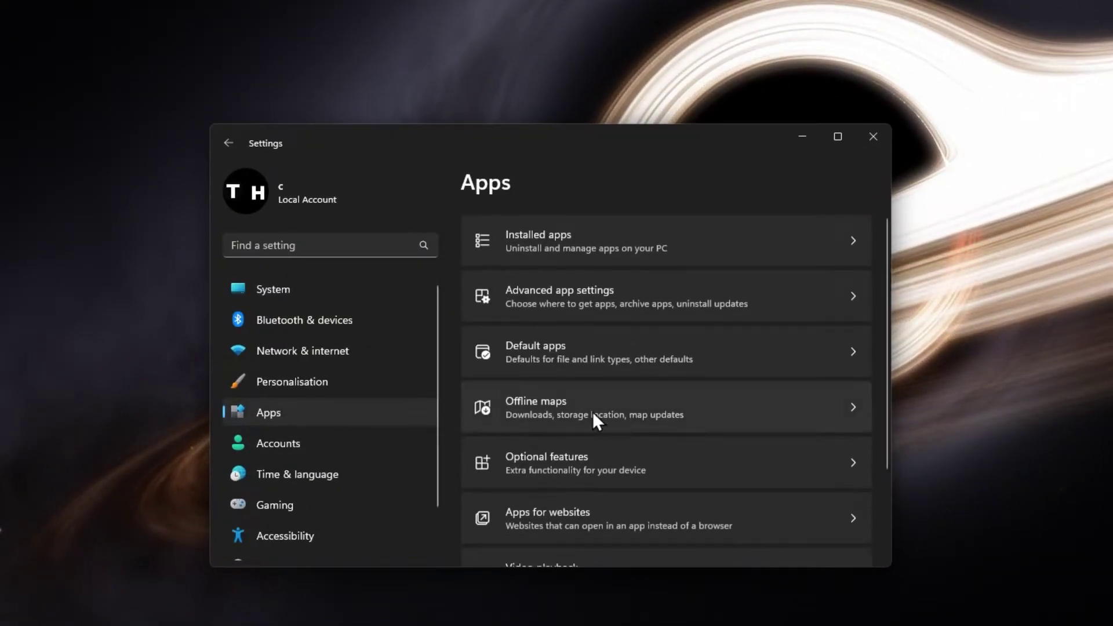
scroll(610, 419, "down", 2)
left_click(759, 506)
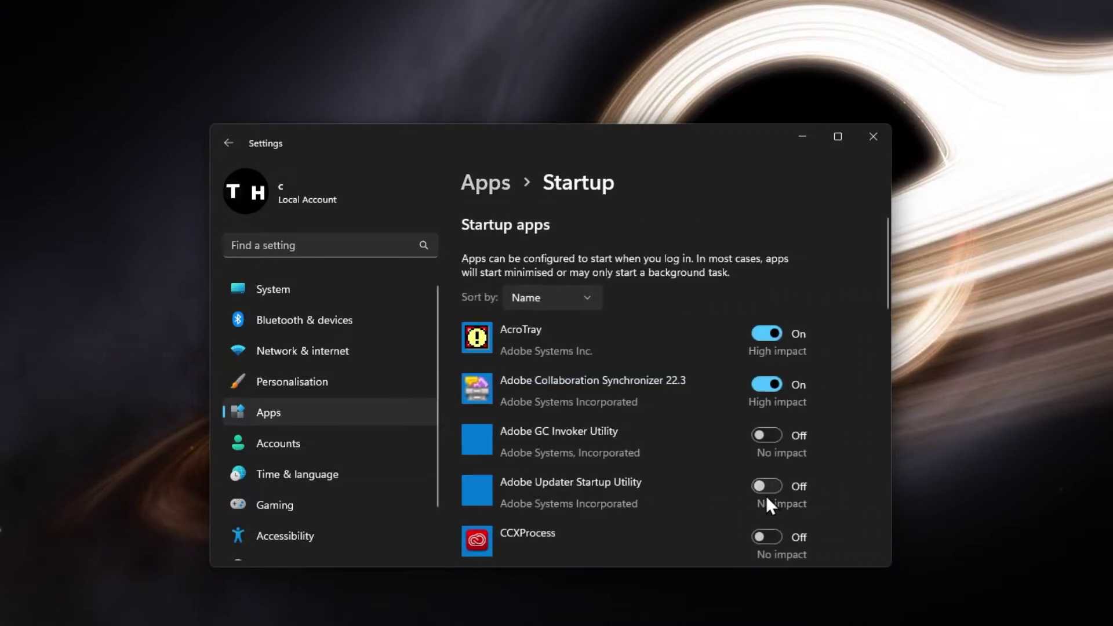
mouse_move(887, 273)
left_mouse_down()
mouse_move(898, 439)
mouse_move(886, 531)
mouse_move(860, 404)
mouse_move(881, 261)
left_mouse_up()
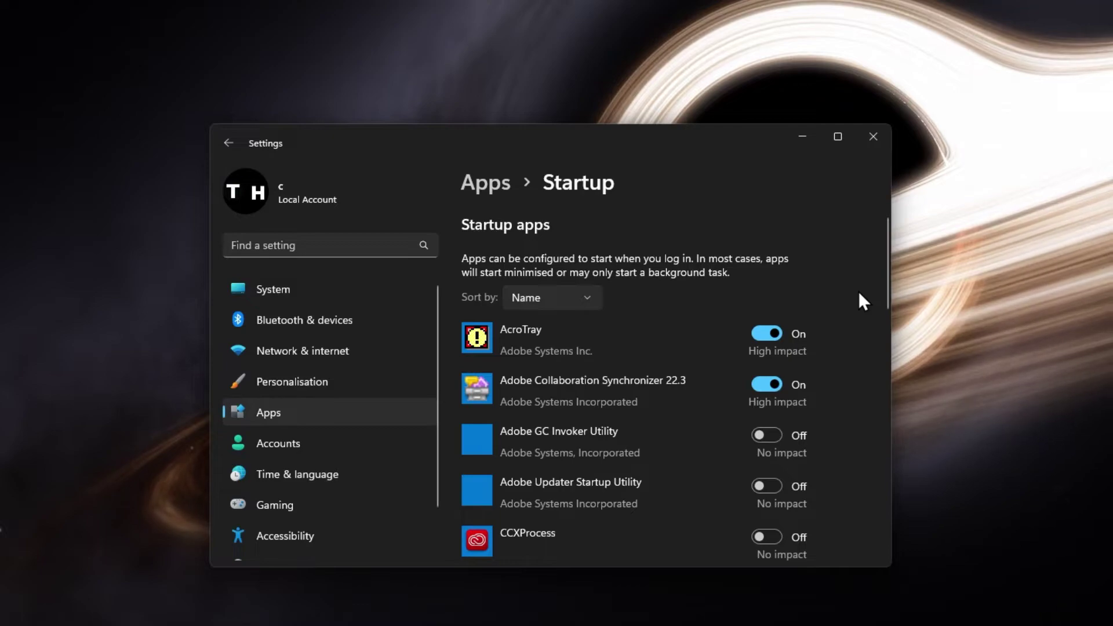
scroll(312, 422, "down", 2)
Step: Start installing all pending Windows updates, including ASIX - Net - 2.22.4.0
left_click(325, 544)
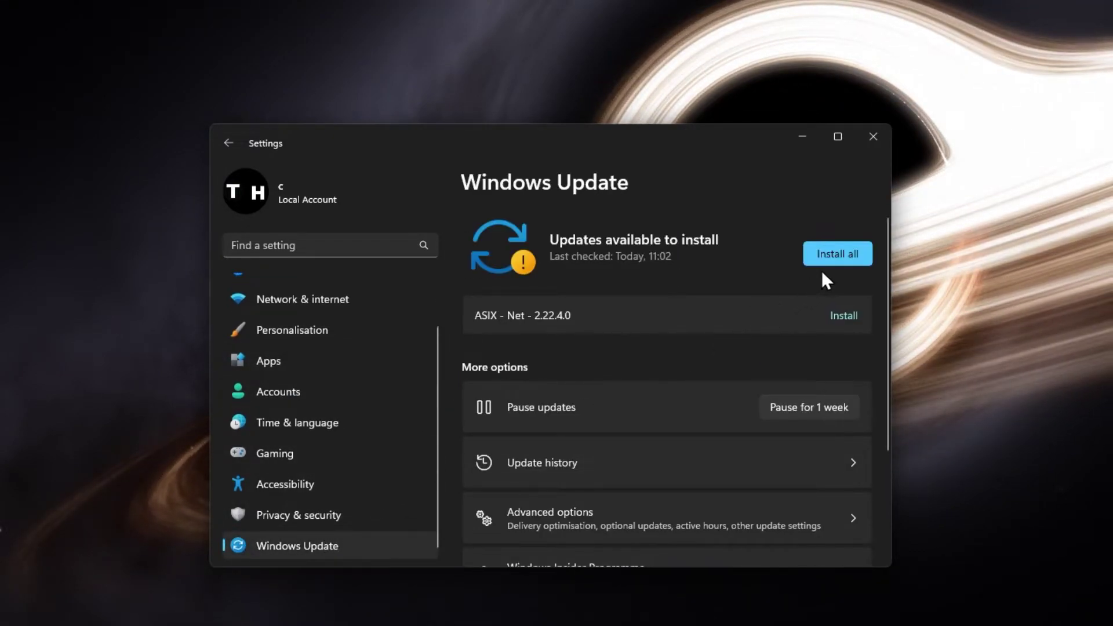
left_click(840, 255)
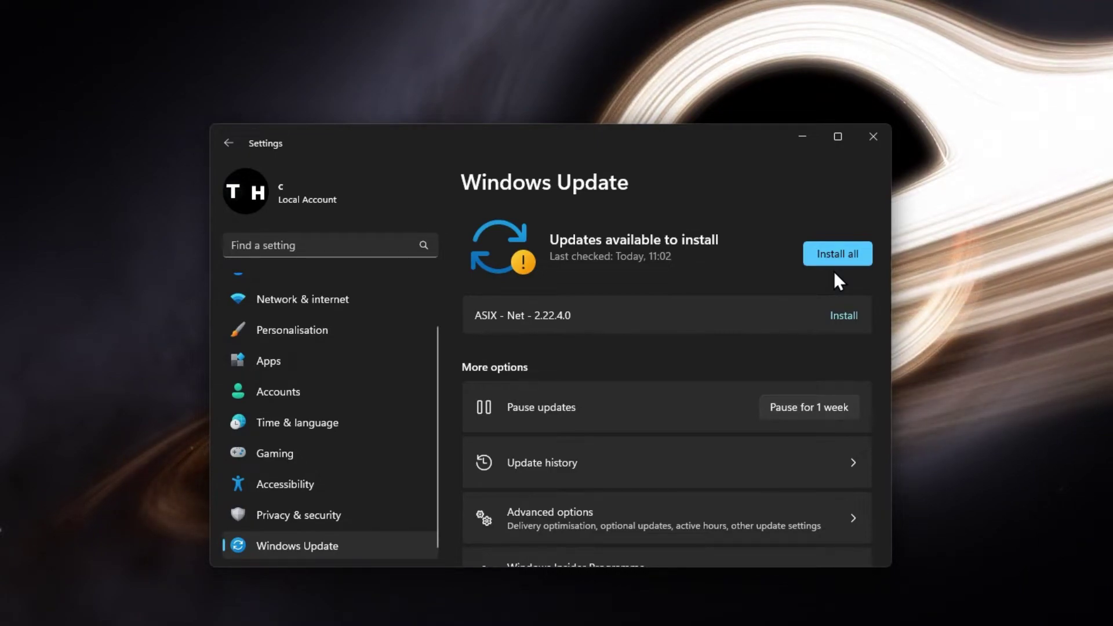
scroll(353, 305, "up", 2)
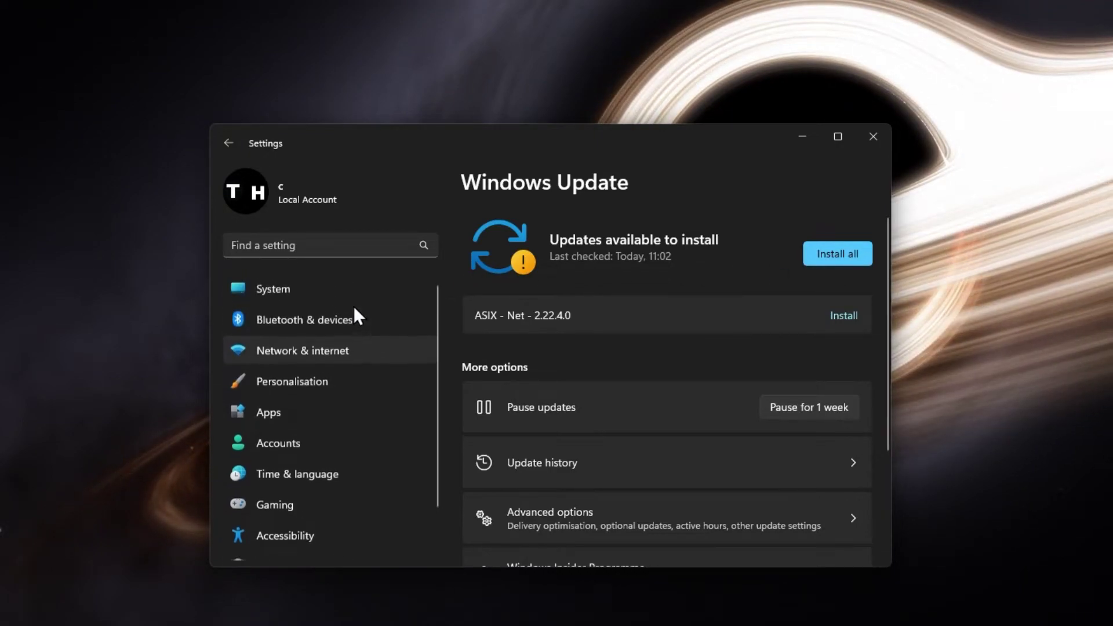
Step: Remove the 6.32 GB of temporary files under System > Storage, then return to System
left_click(357, 298)
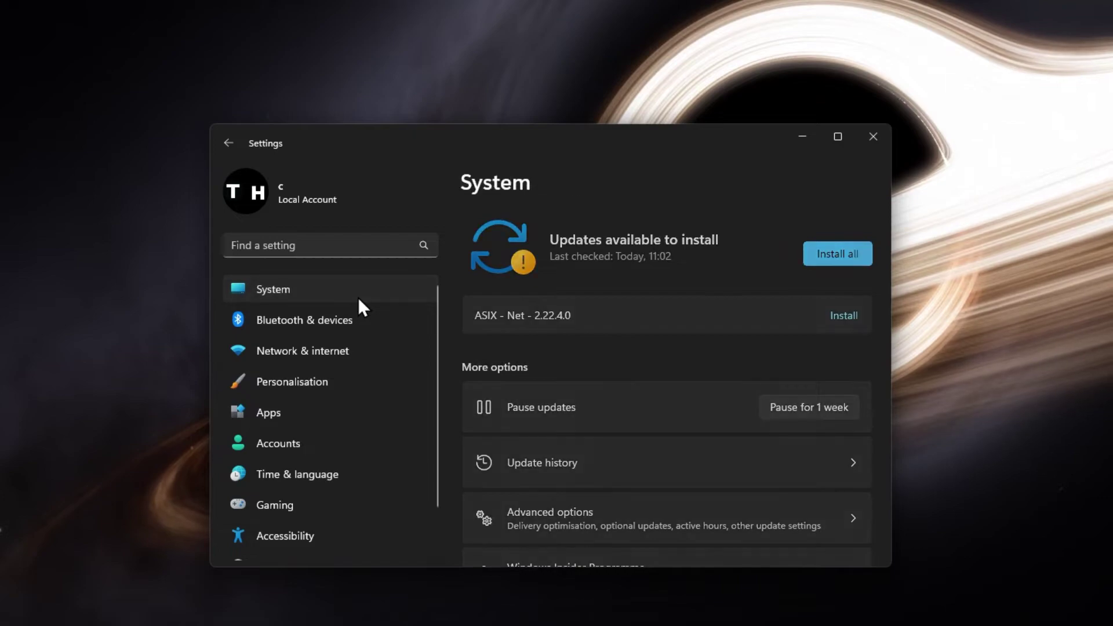
scroll(444, 305, "down", 5)
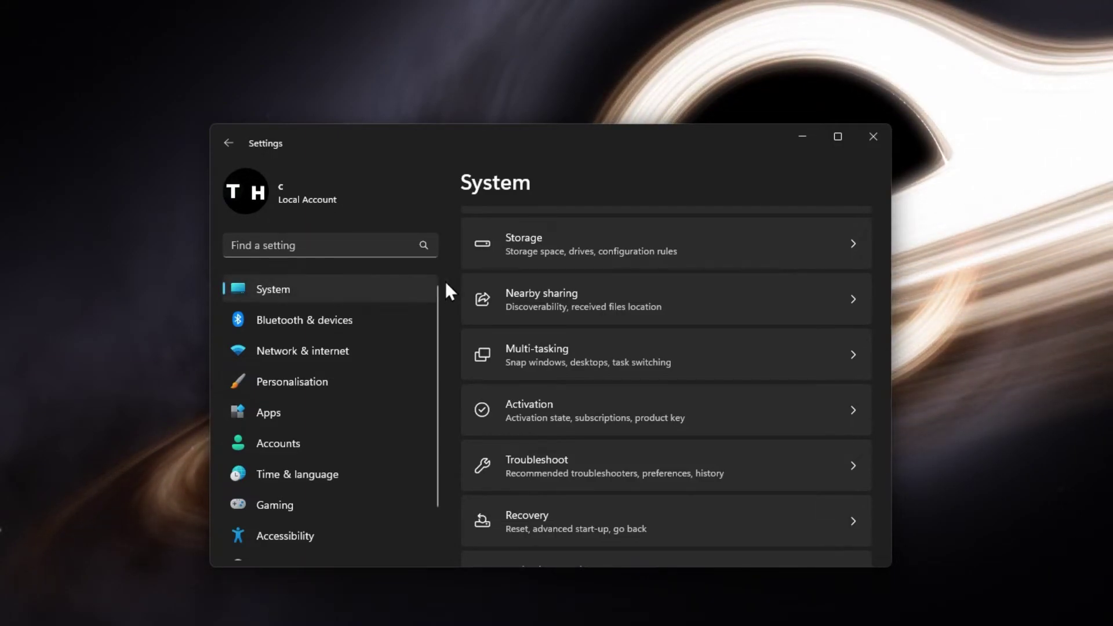
left_click(755, 229)
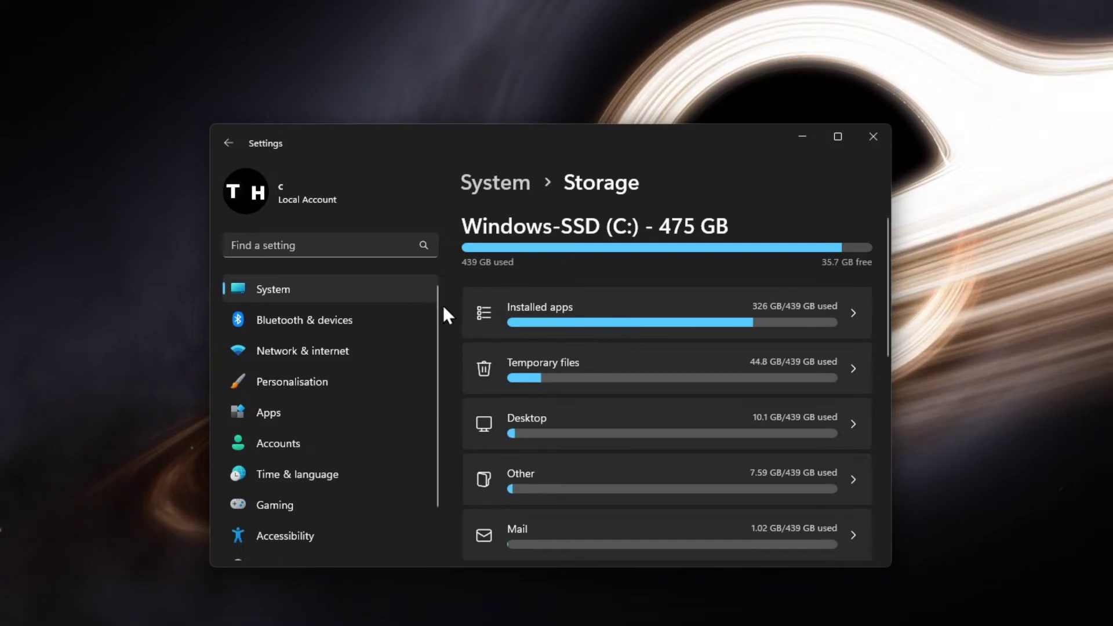
left_click(577, 368)
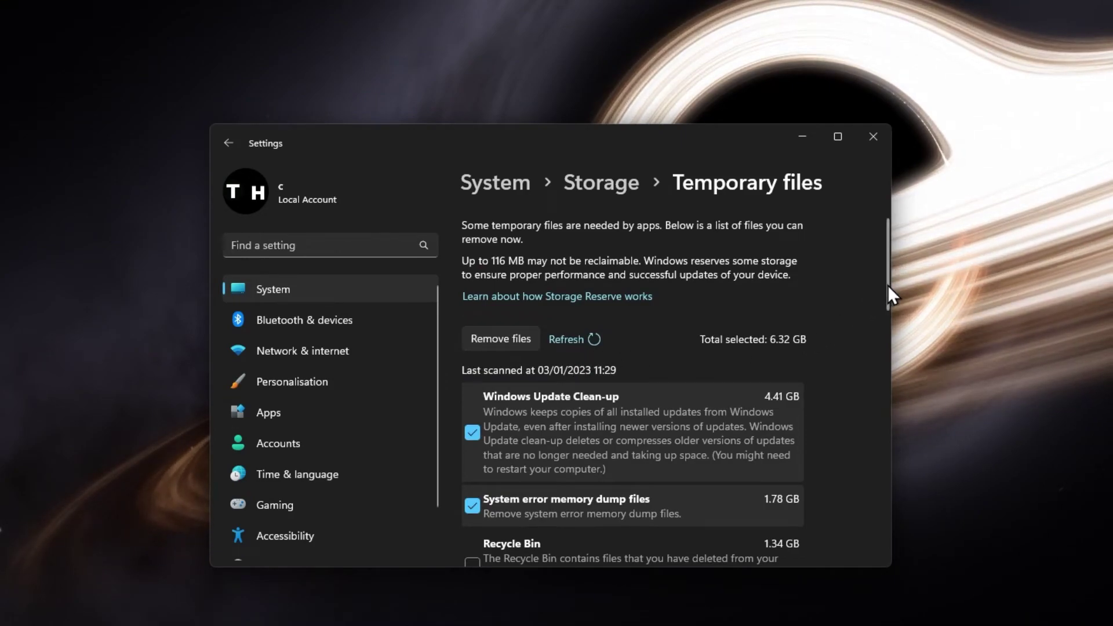
mouse_move(888, 284)
left_mouse_down()
mouse_move(882, 525)
mouse_move(893, 402)
mouse_move(882, 284)
left_mouse_up()
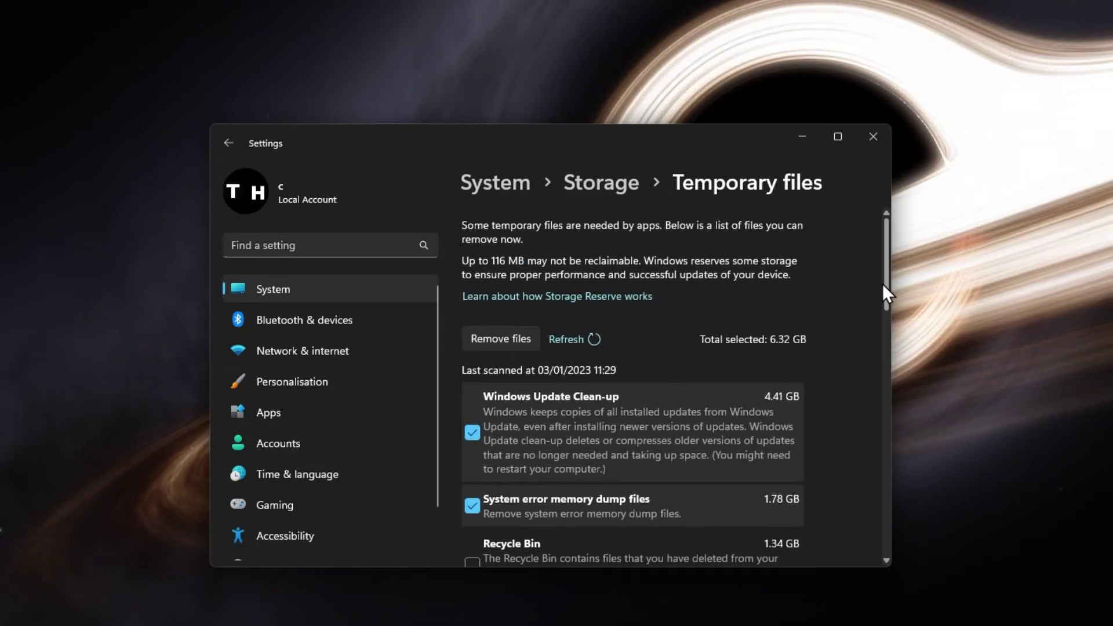
left_click(530, 342)
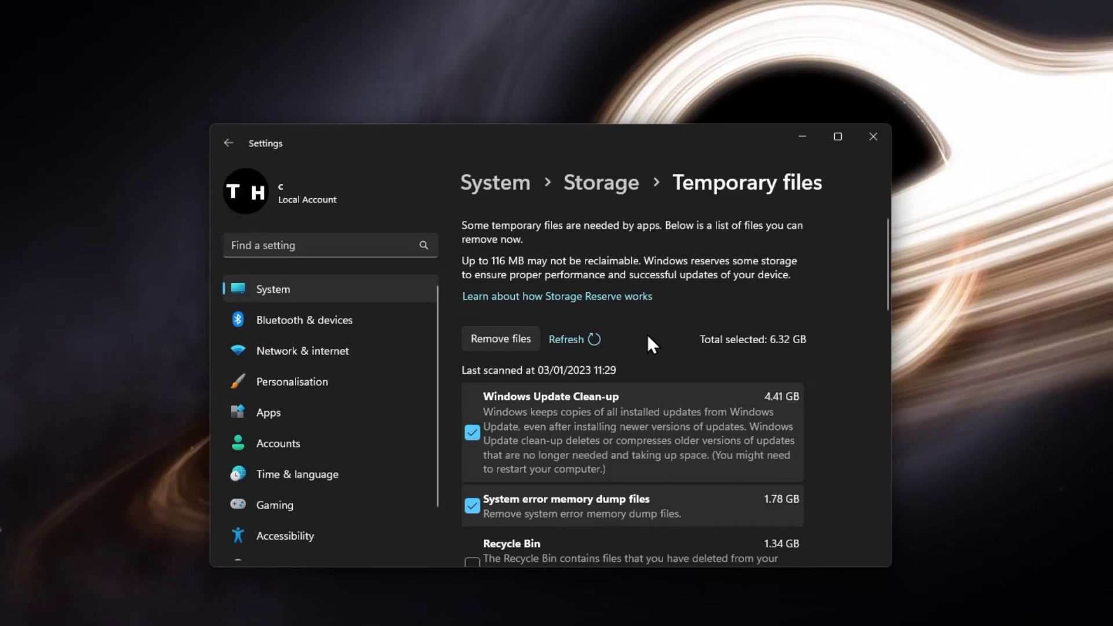
left_click(509, 192)
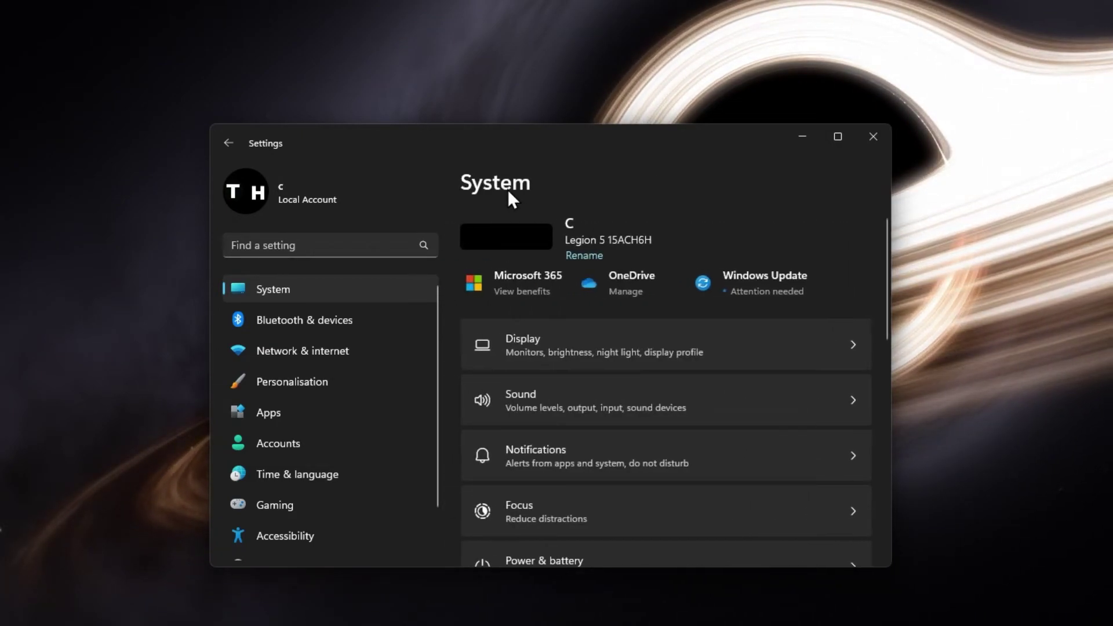
Step: Review the Notifications page, where Do not disturb is on and Outlook, Discord and Xbox are off
left_click(721, 437)
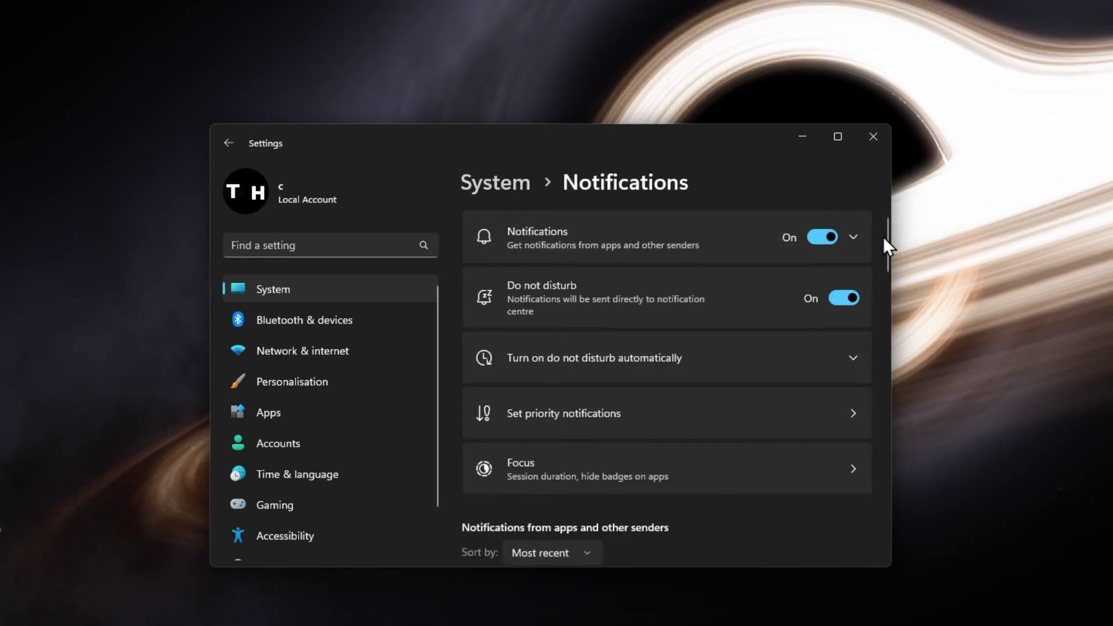
left_click_drag(886, 245, 897, 470)
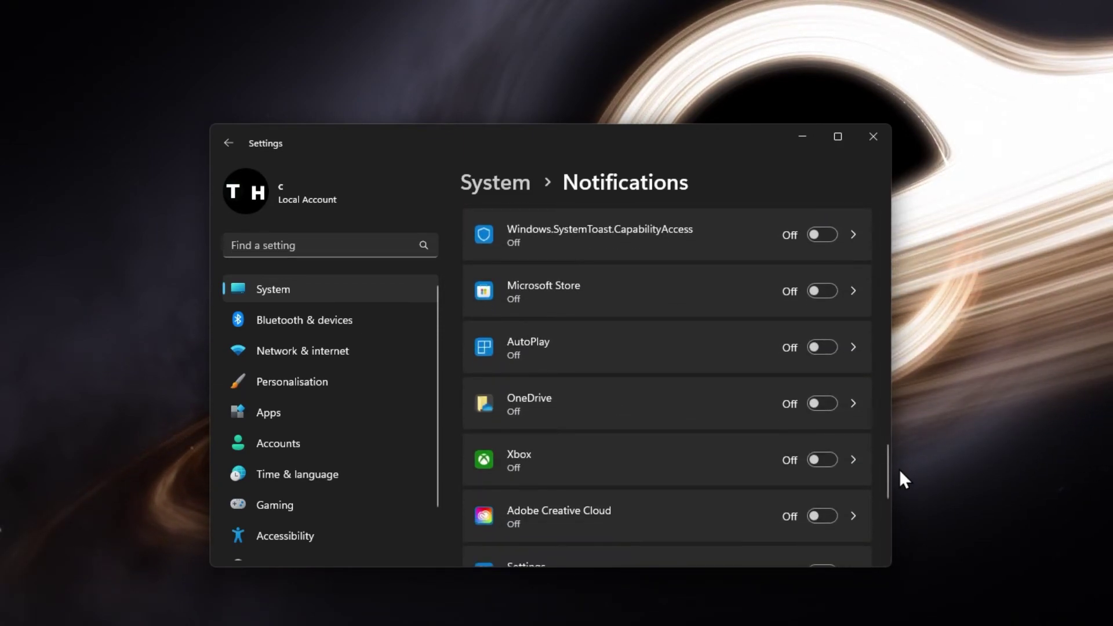